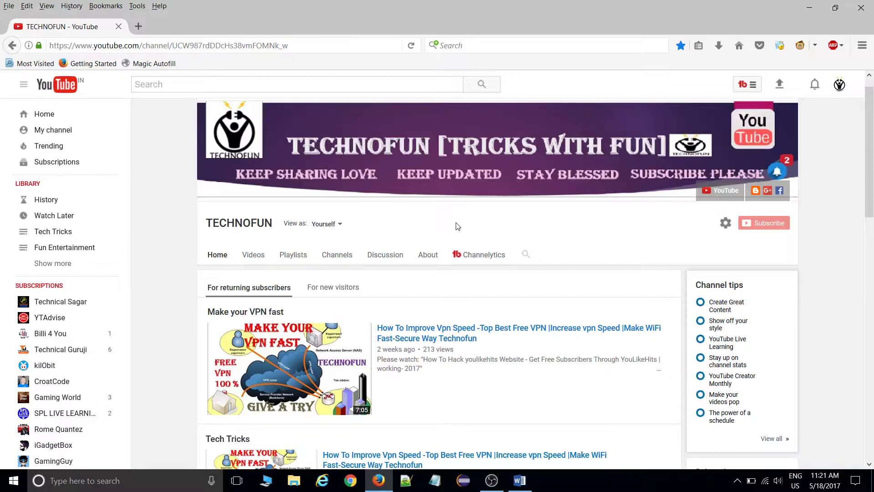
- Switch to the Word document and view the screenshot of the black OBS preview
key(alt+Tab)
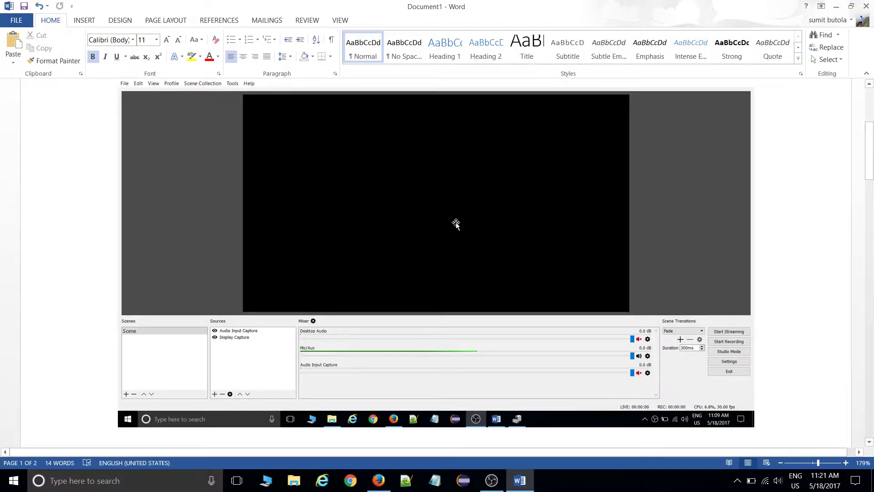
scroll(455, 222, up, 1)
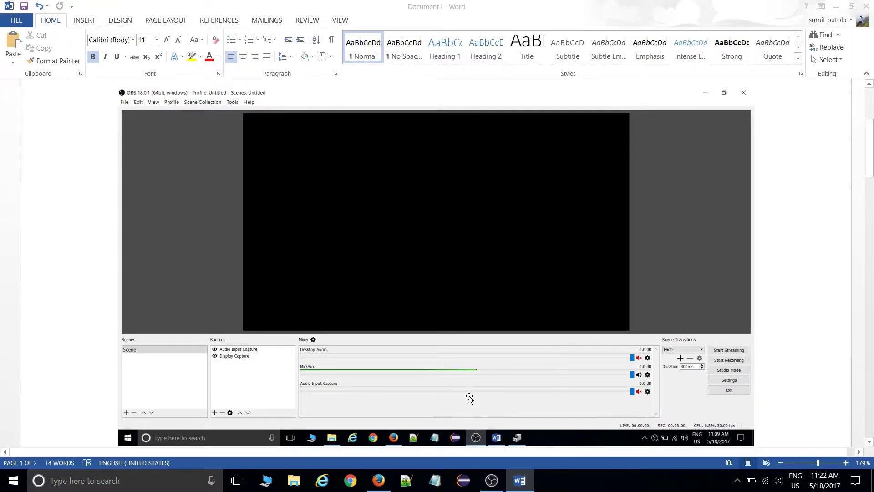
- Open Windows Device Manager and bring the OBS window up behind it
key(super)
text(device)
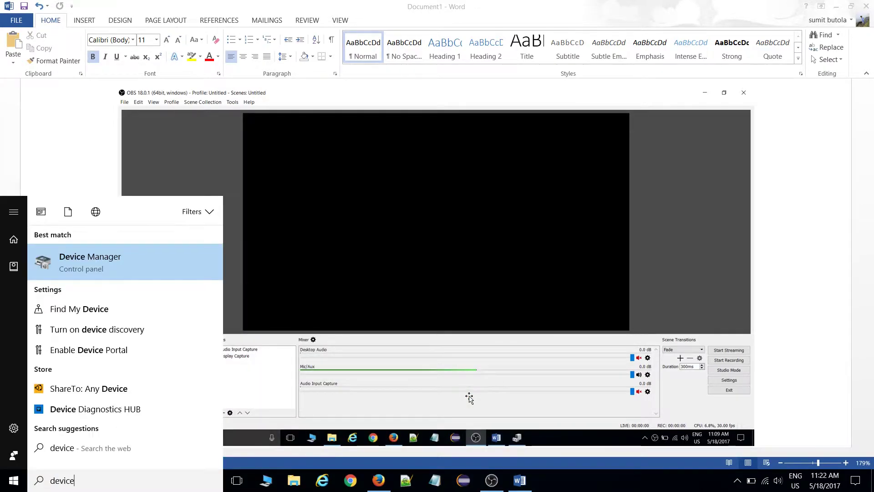
key(Return)
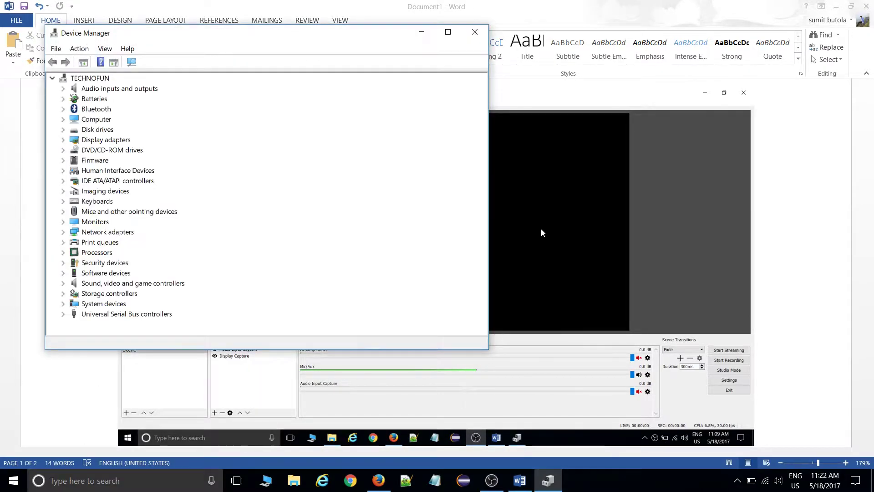
click(491, 480)
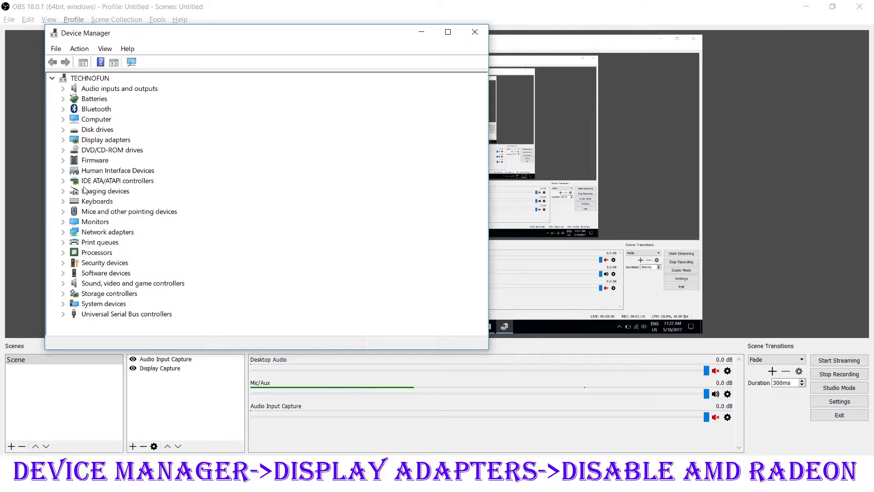
- Disable the AMD Radeon R5 M335 display adapter in Device Manager
click(64, 139)
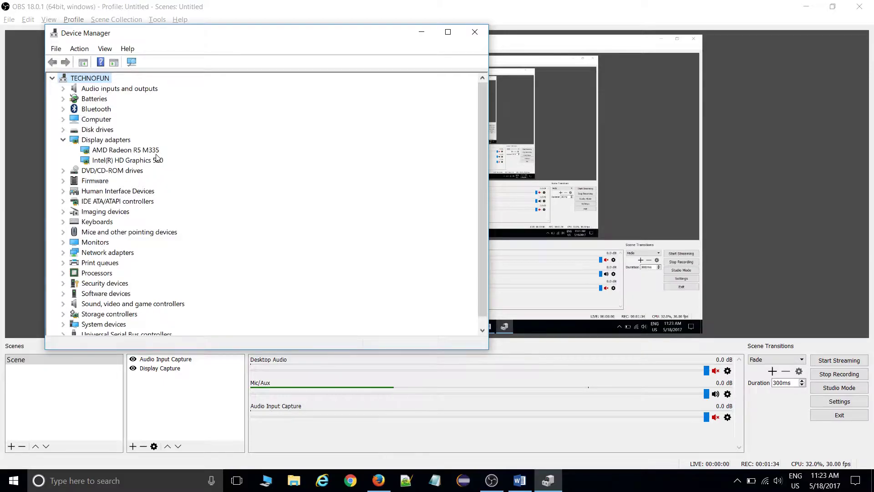
right_click(114, 152)
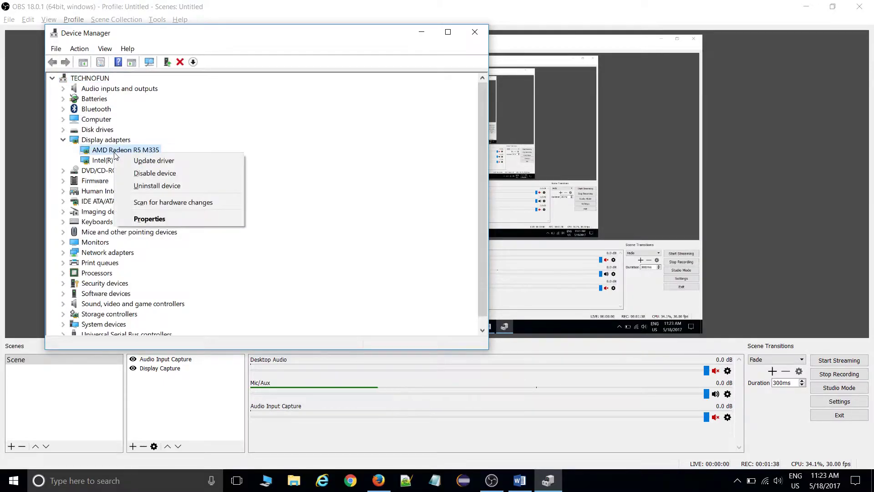
click(174, 173)
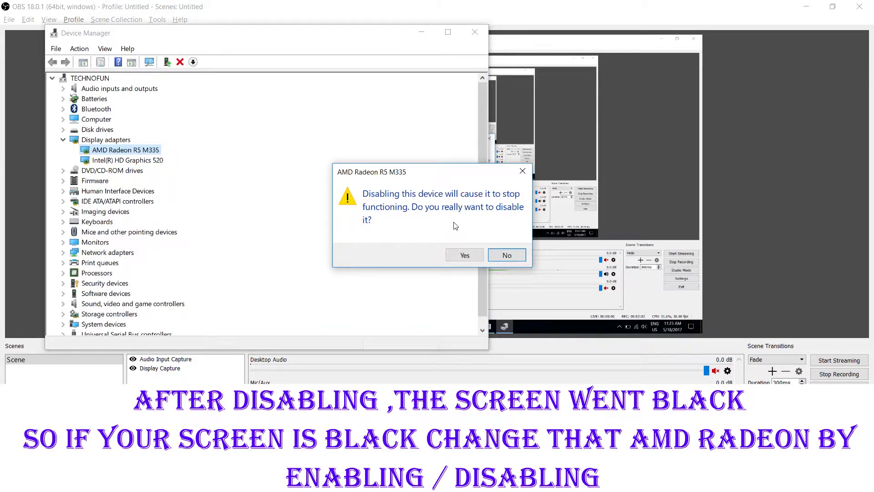
click(464, 255)
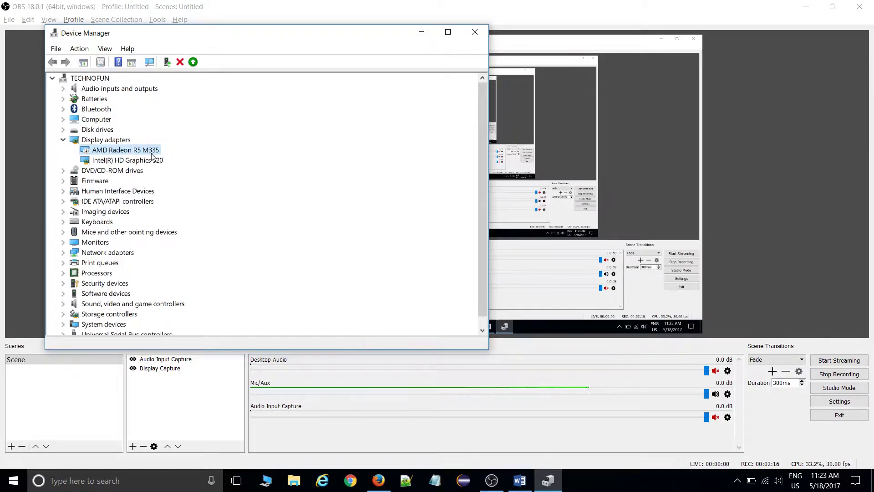
- Enable the AMD Radeon R5 M335 display adapter again and close Device Manager
right_click(135, 150)
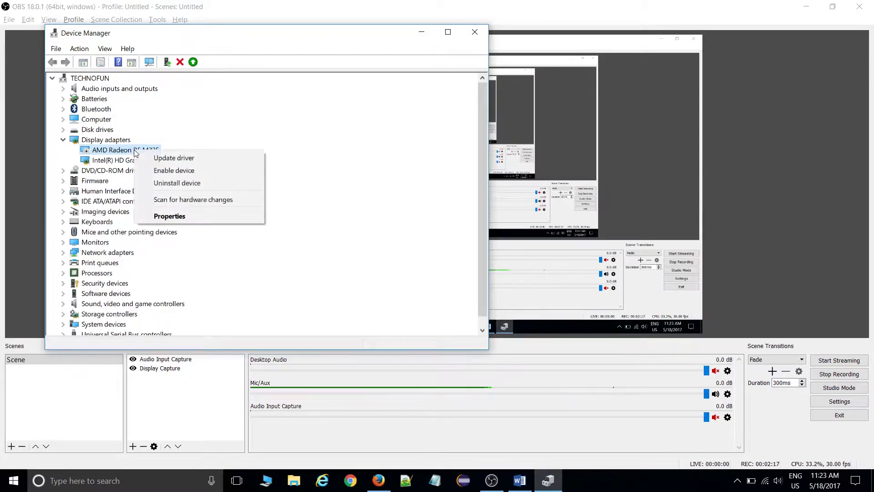
click(169, 172)
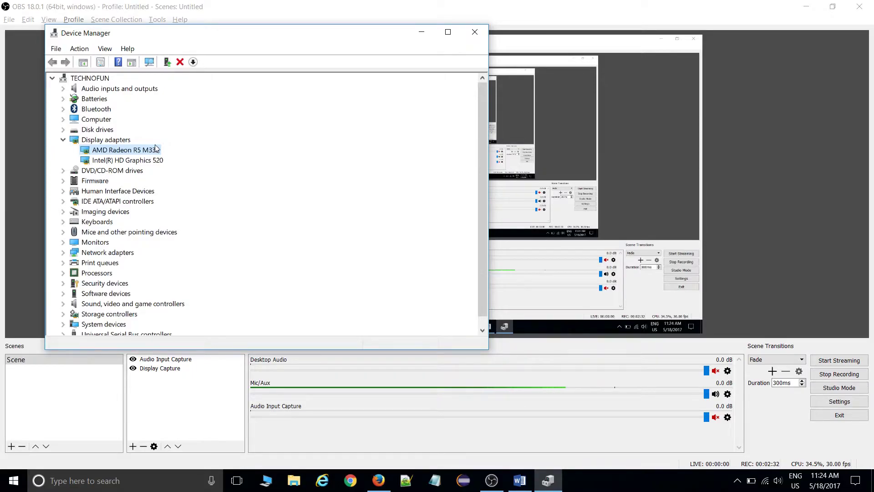
right_click(118, 150)
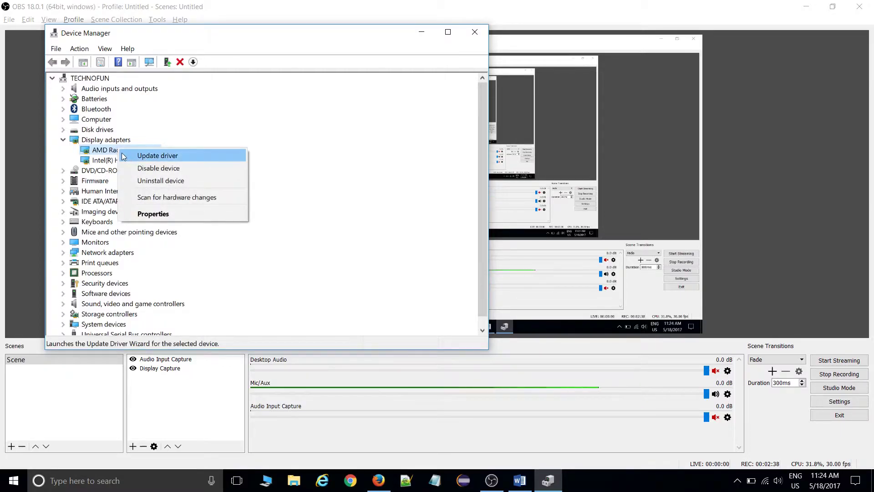
click(475, 33)
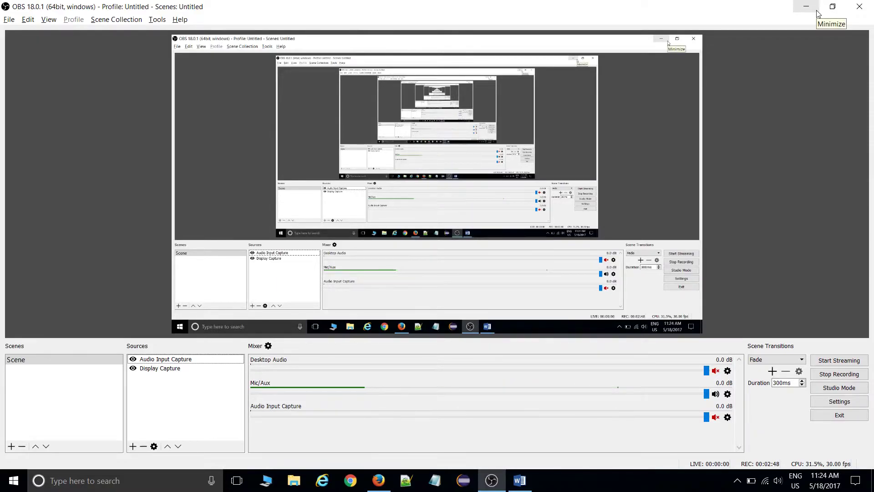
- Switch to the Word document and review the Step 1 and Step 2 screenshots on disabling the AMD Radeon adapter
click(520, 481)
scroll(495, 318, down, 6)
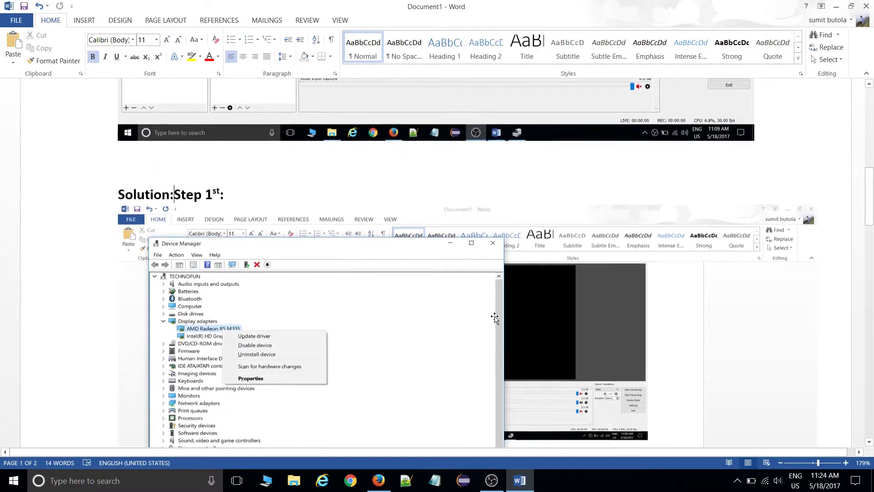
scroll(495, 318, down, 1)
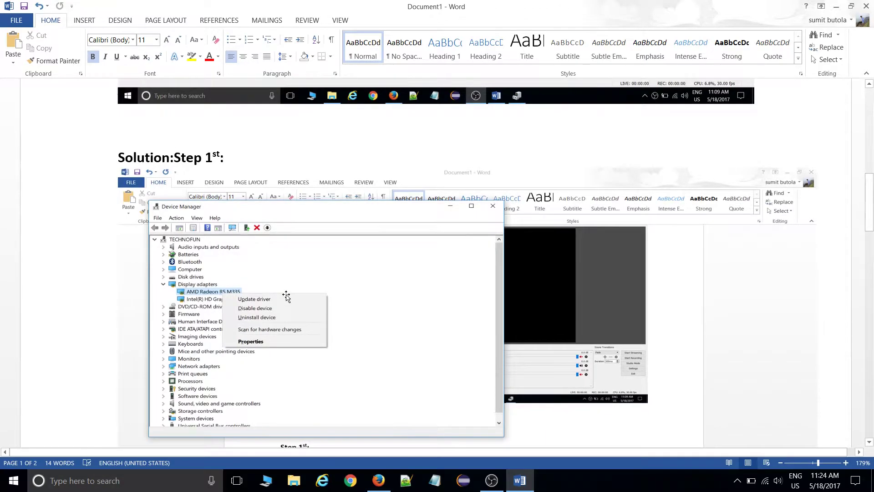
scroll(286, 296, down, 1)
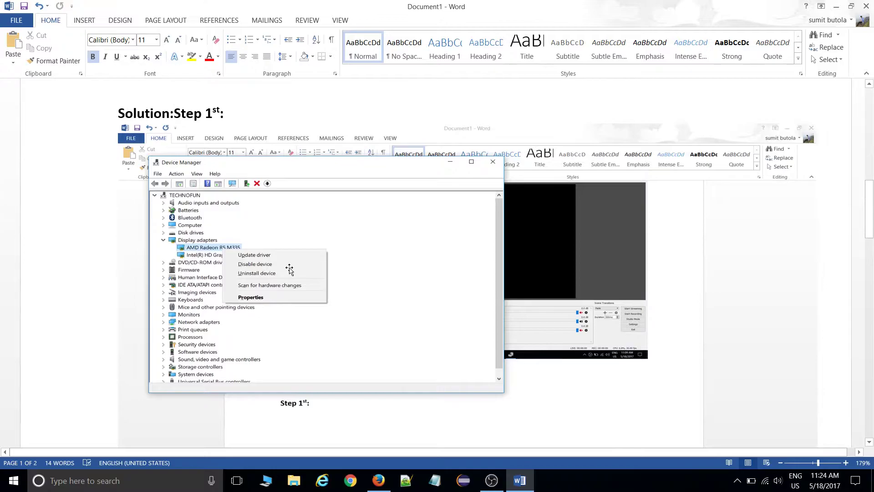
scroll(289, 270, down, 1)
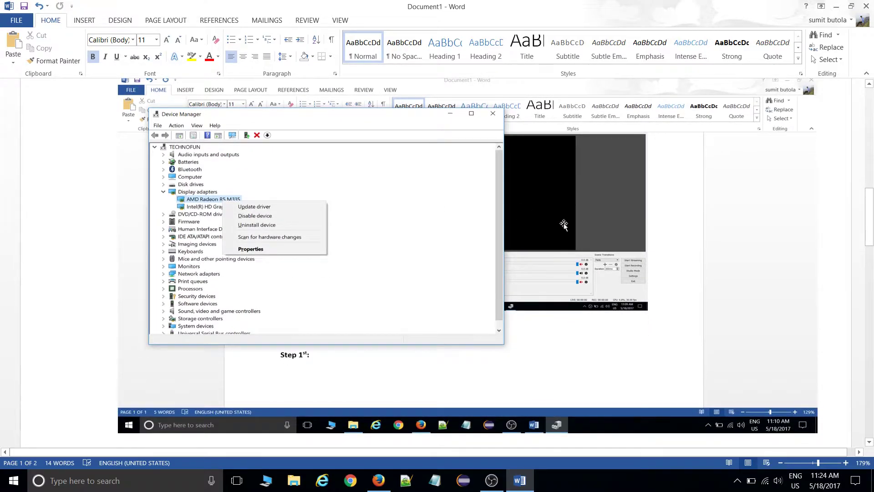
scroll(548, 264, down, 2)
scroll(548, 263, down, 7)
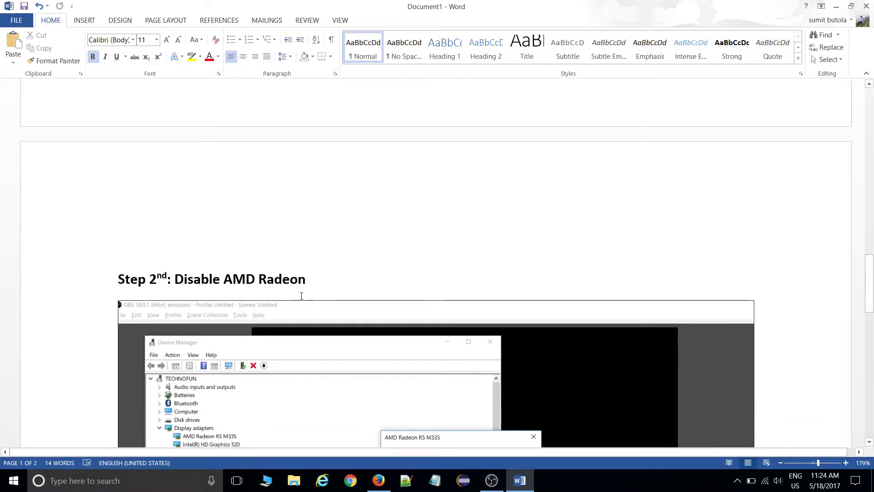
scroll(405, 302, down, 3)
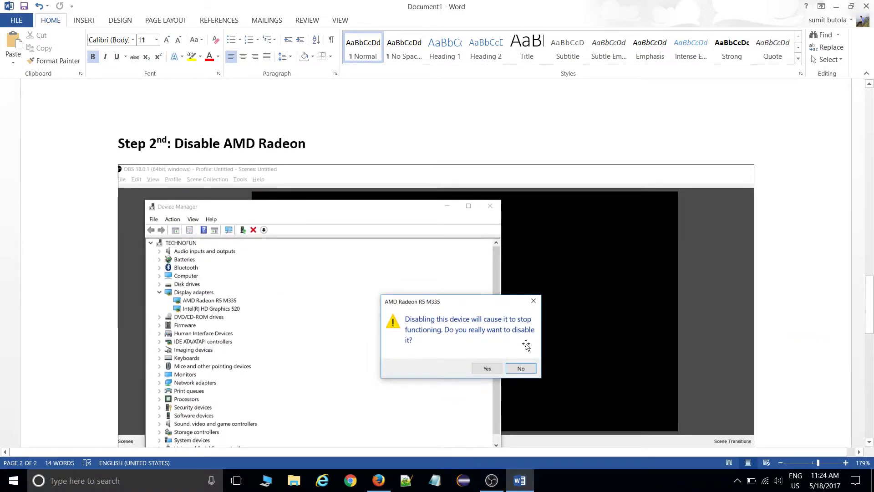
scroll(496, 336, down, 1)
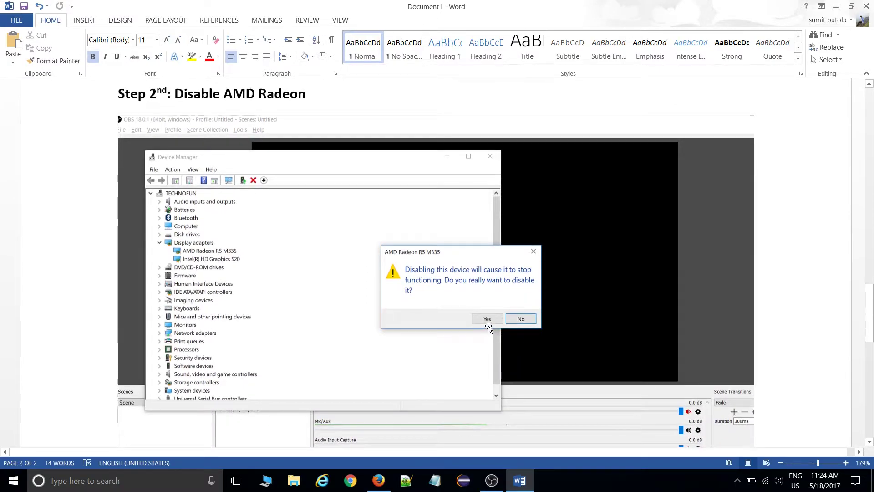
scroll(485, 251, down, 9)
scroll(486, 252, up, 12)
- Switch to OBS and examine the source types that can be added to the scene, including Display Capture, without adding one
click(491, 480)
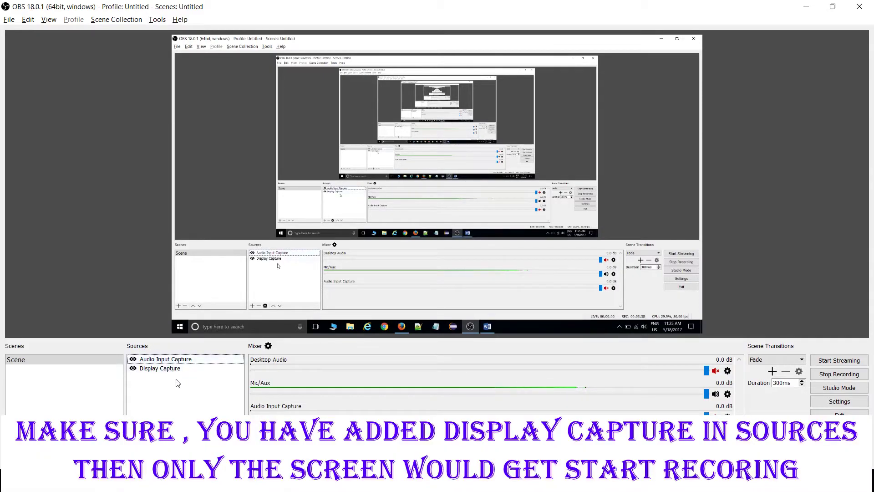
right_click(157, 385)
mouse_move(182, 388)
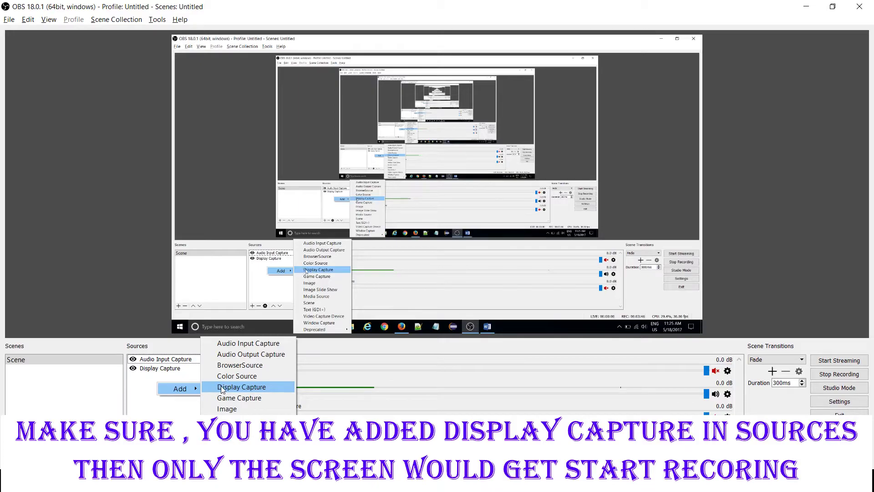
click(188, 411)
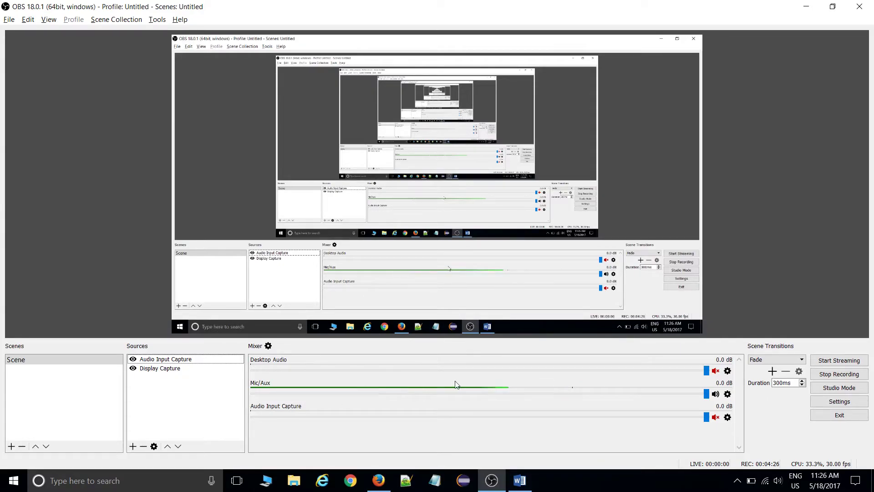
- Review the Noise Suppression and Noise Gate filter settings of Mic/Aux and the filter types that can be added
click(727, 394)
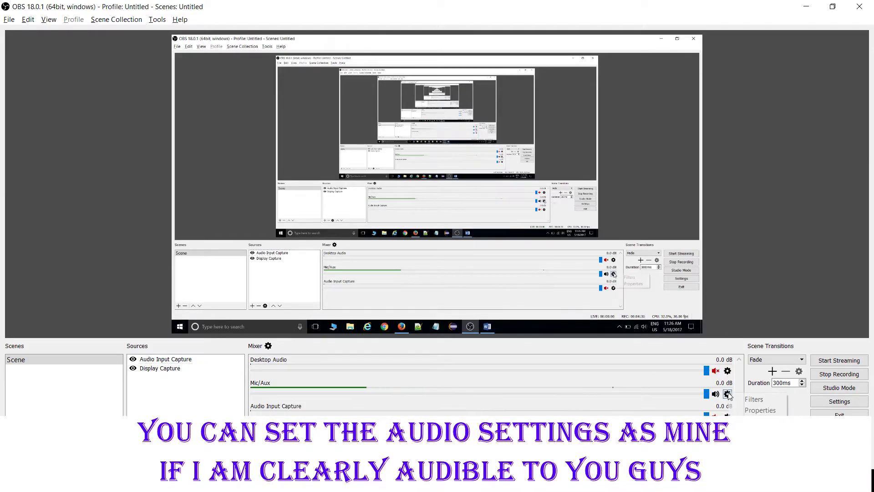
click(754, 399)
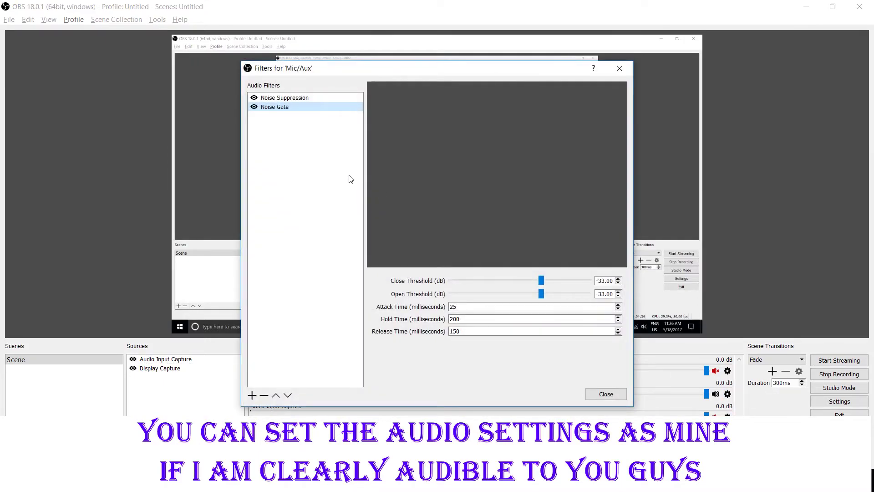
click(296, 98)
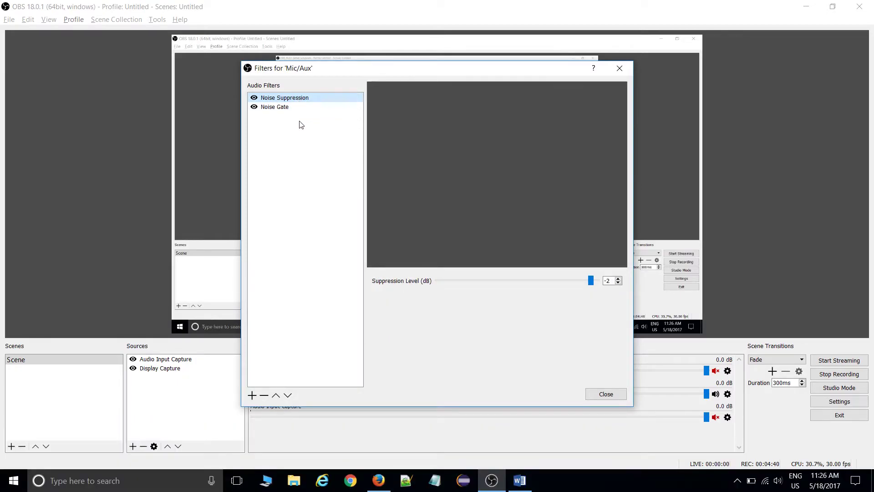
right_click(292, 134)
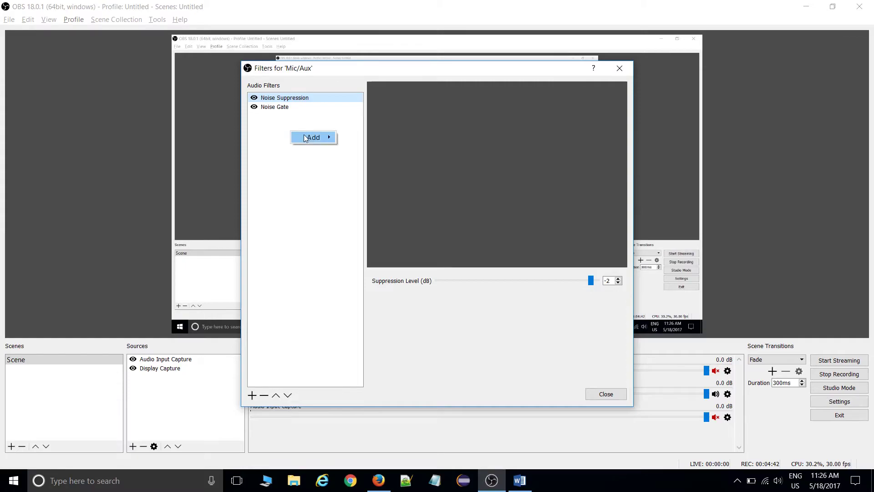
mouse_move(314, 137)
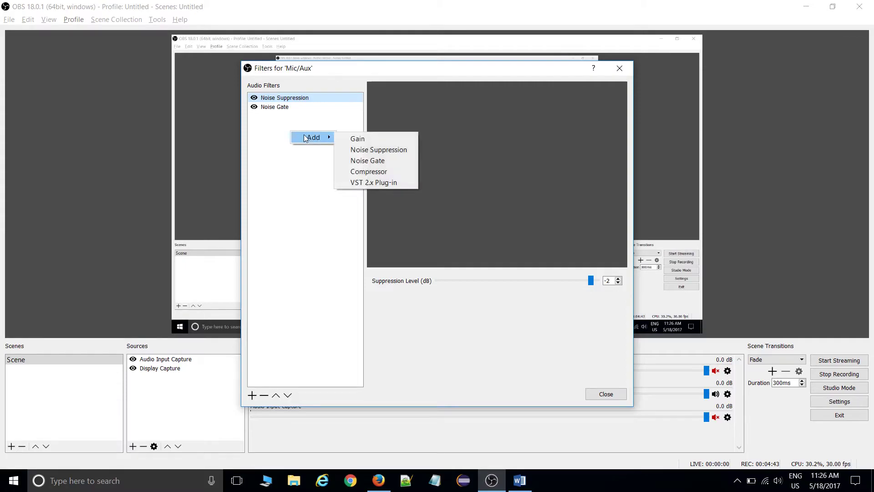
click(308, 168)
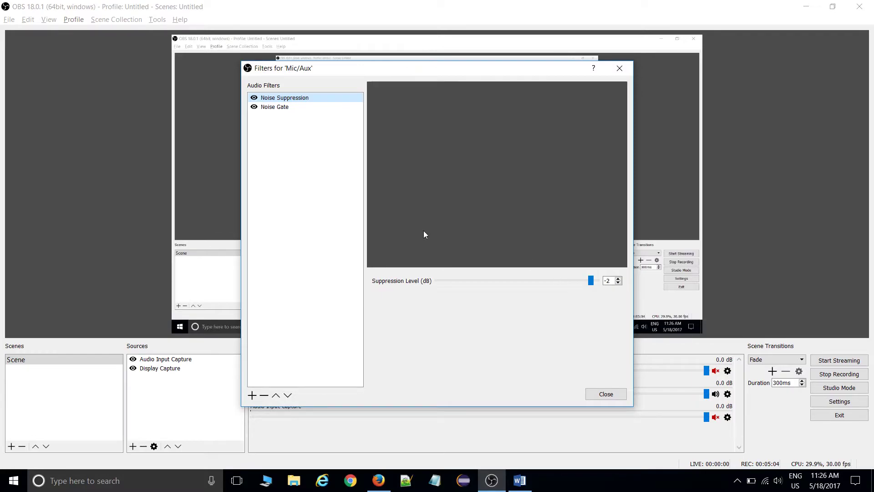
click(274, 108)
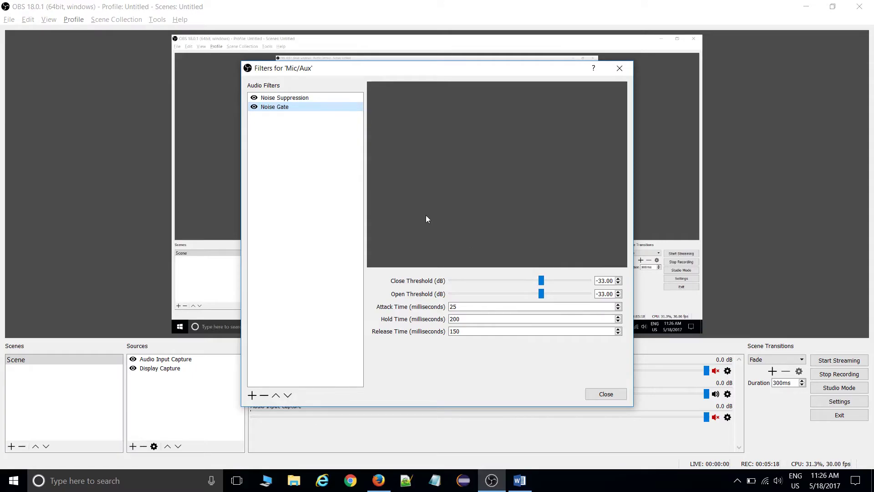
click(606, 394)
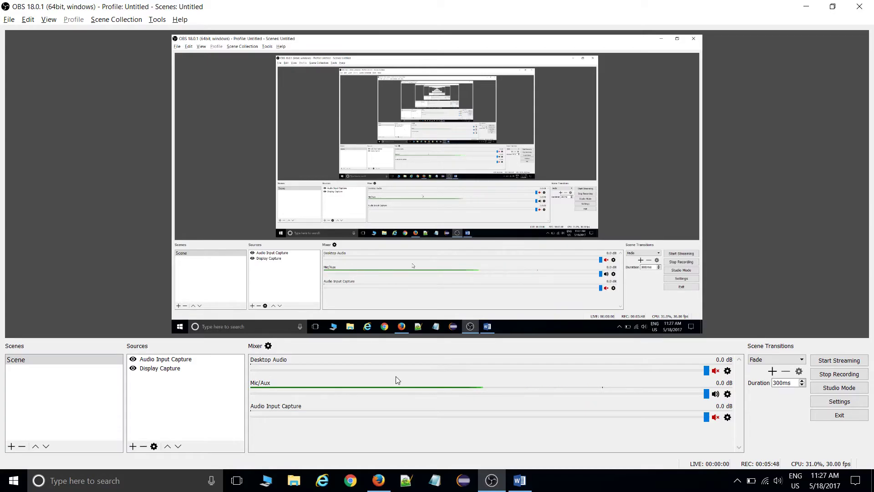
- Review the OBS Hotkeys, Video, Audio, Output, Stream and General settings
click(852, 402)
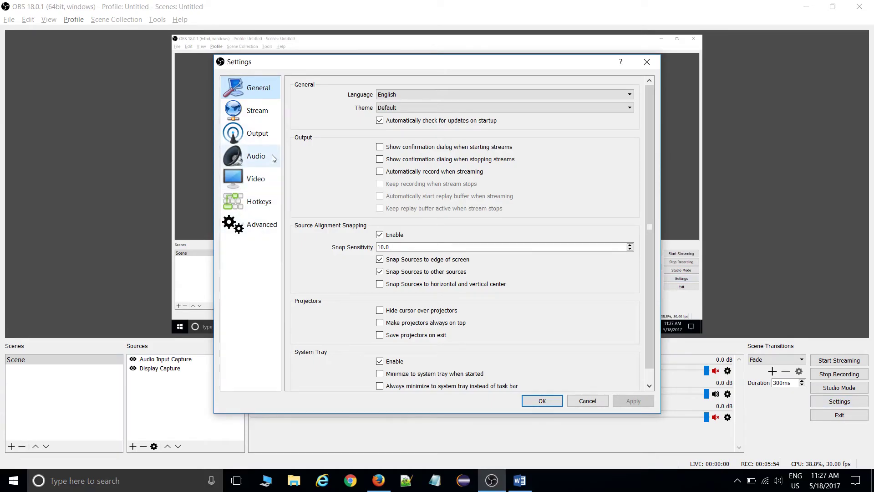
click(253, 201)
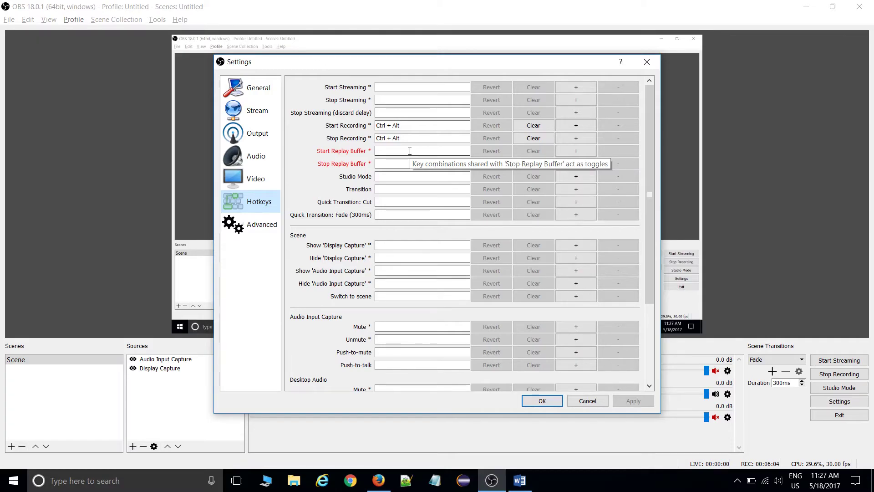
click(258, 178)
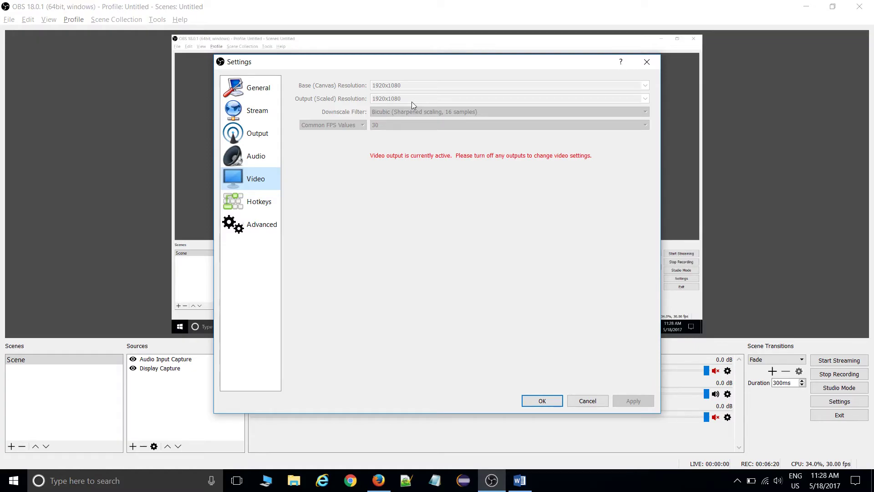
click(253, 150)
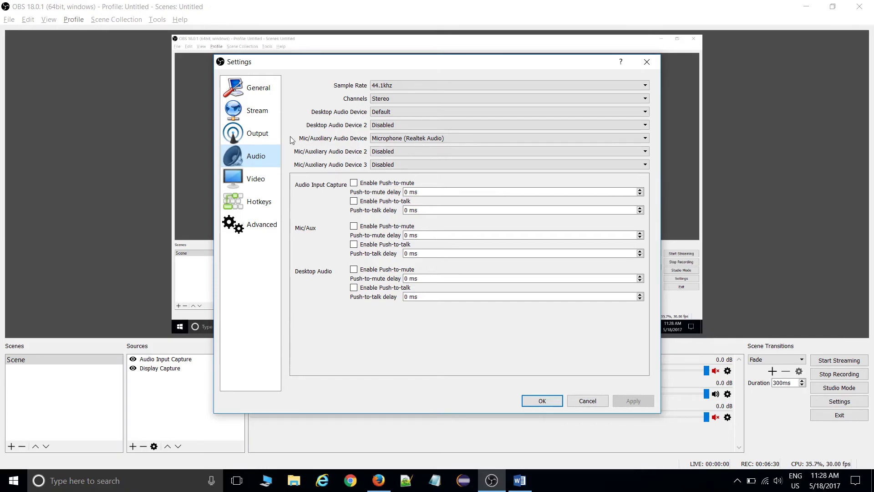
click(257, 134)
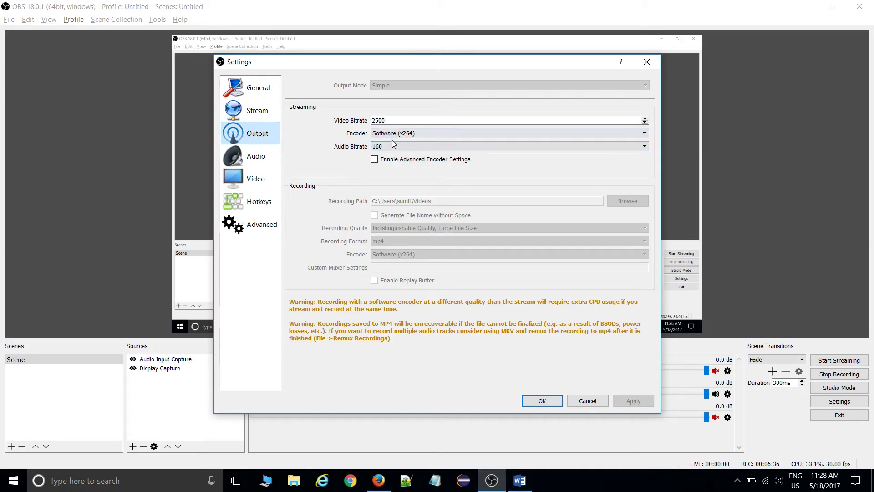
click(256, 111)
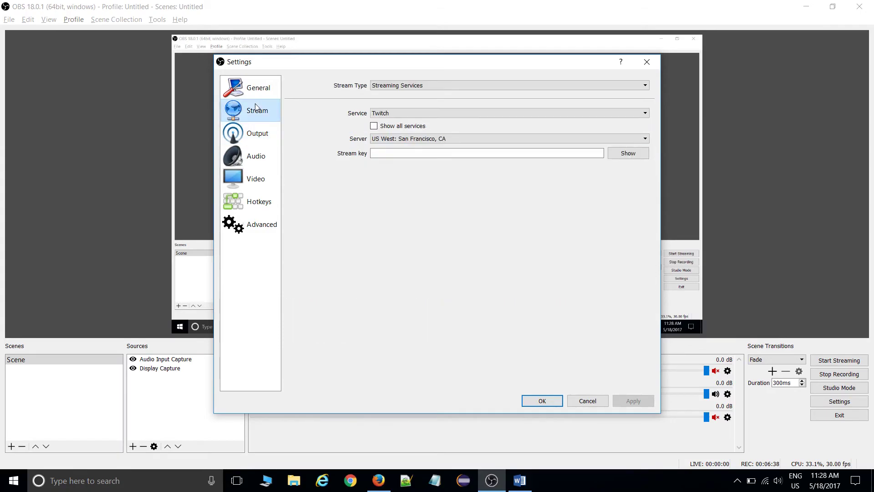
click(254, 93)
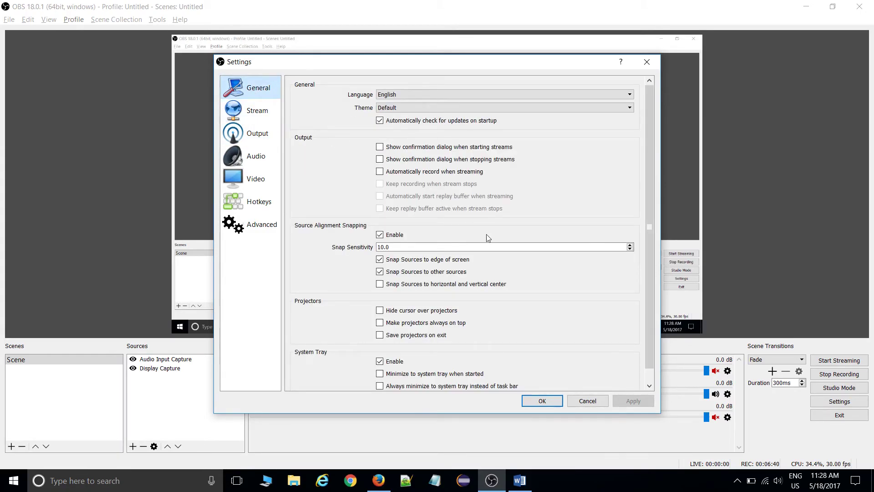